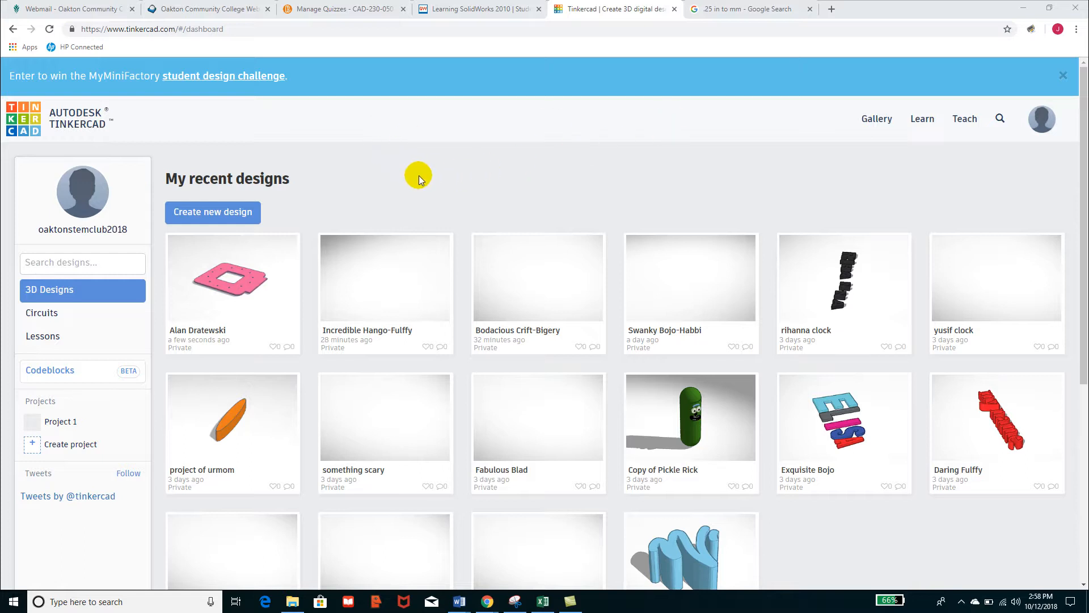
- Open the most recent design, the pink clock plate with a square cutout, for editing
mouse_move(225, 308)
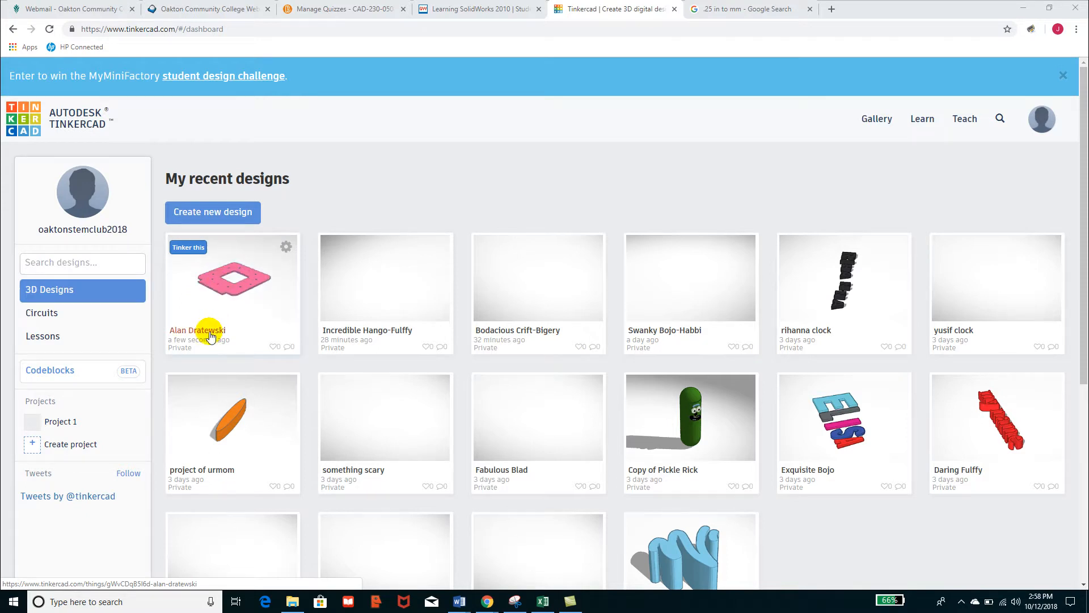
click(223, 283)
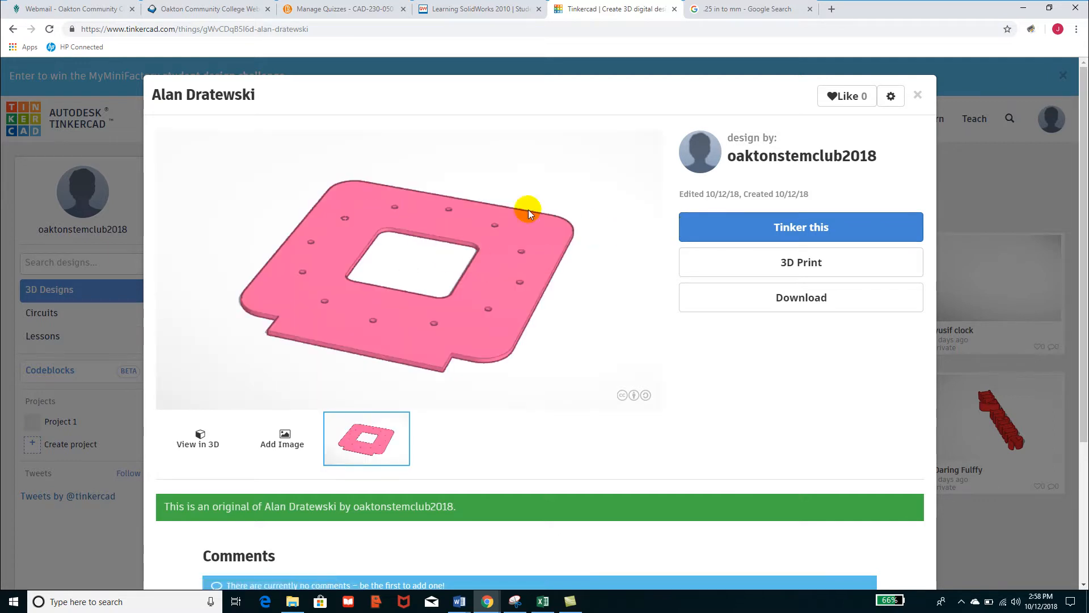
click(769, 230)
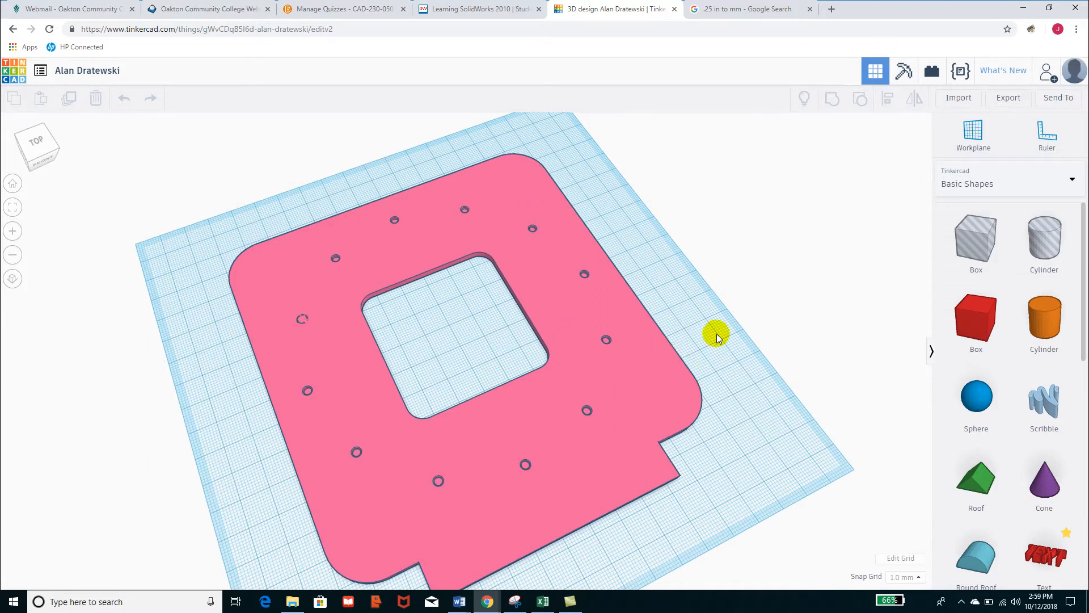
- Place a new workplane on the top face of the pink clock plate
right_drag(779, 301, 661, 282)
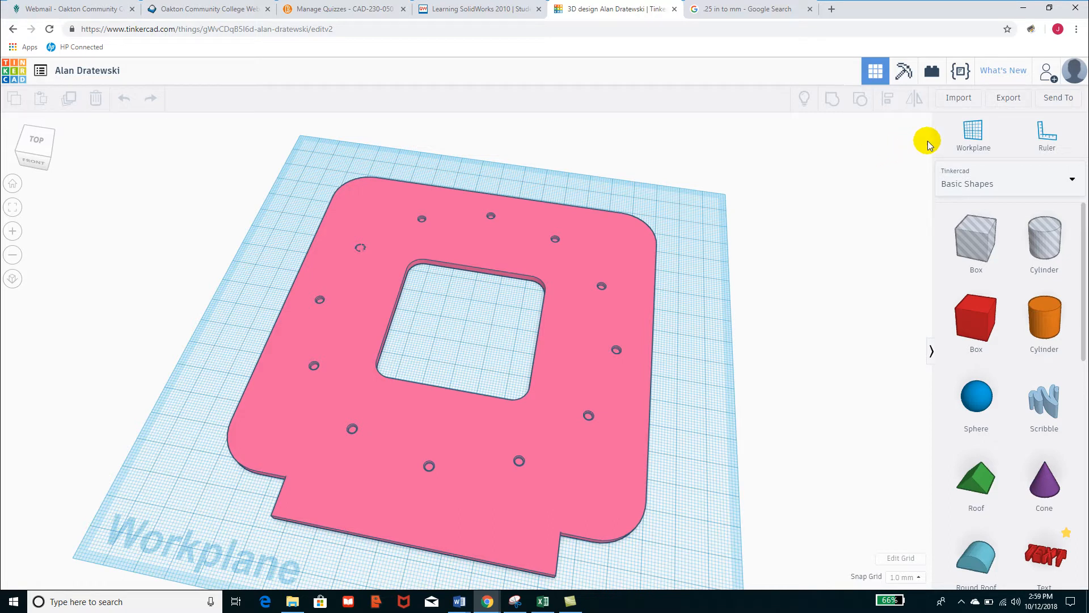
click(976, 142)
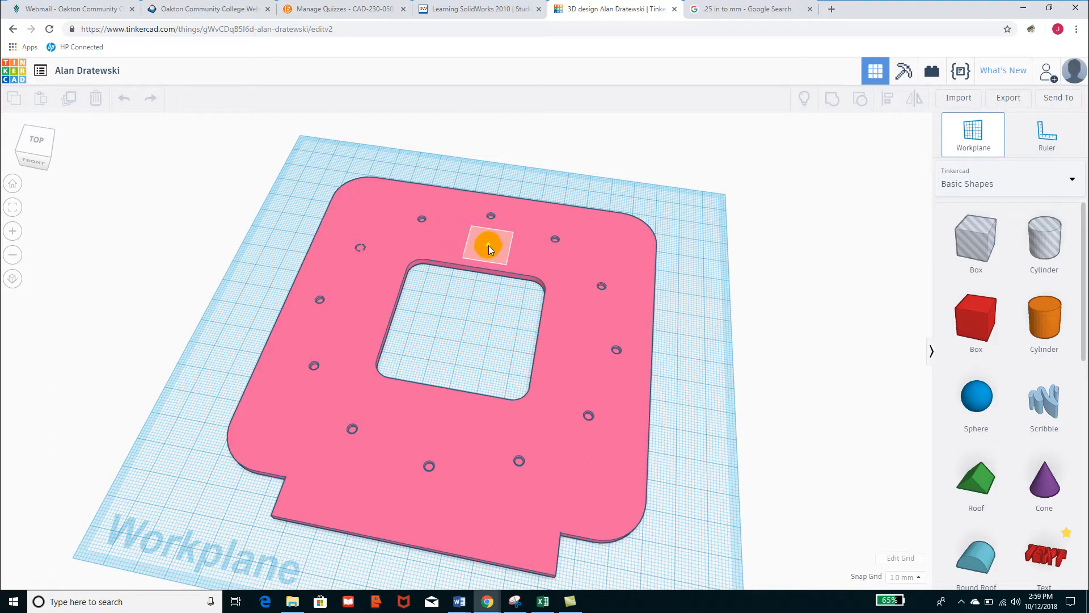
click(486, 245)
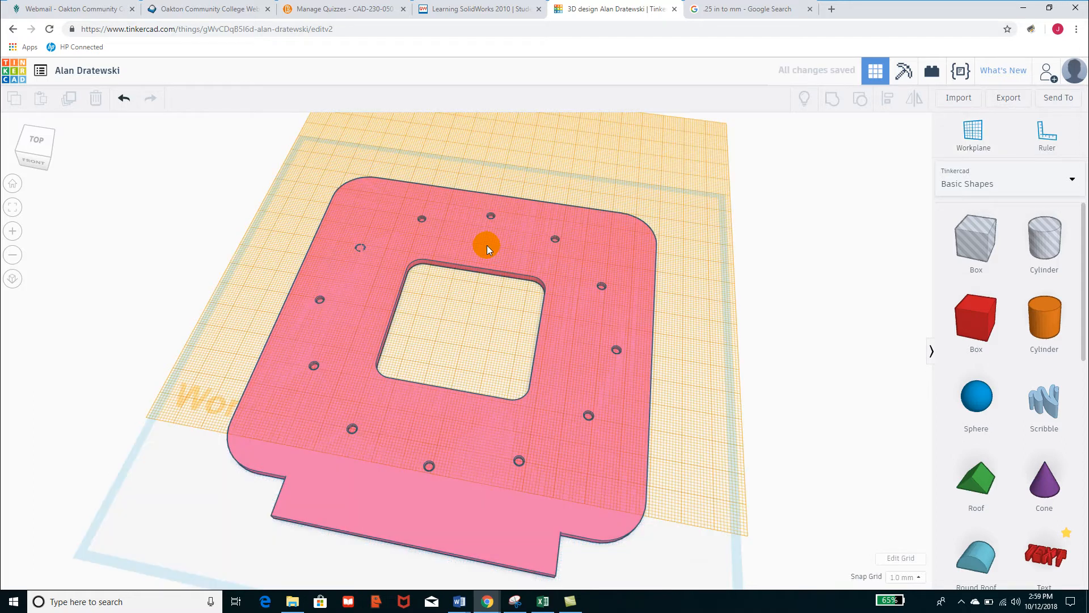
- Add a text shape at the plate's 12 o'clock hole and change its text to 12
right_drag(775, 394, 745, 352)
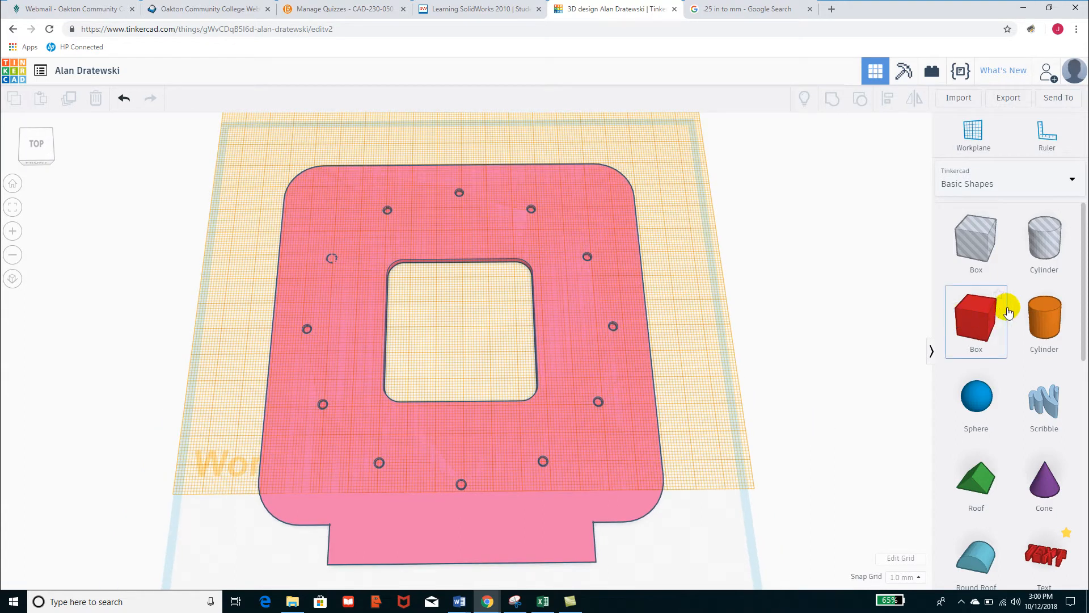
scroll(1012, 326, down, 2)
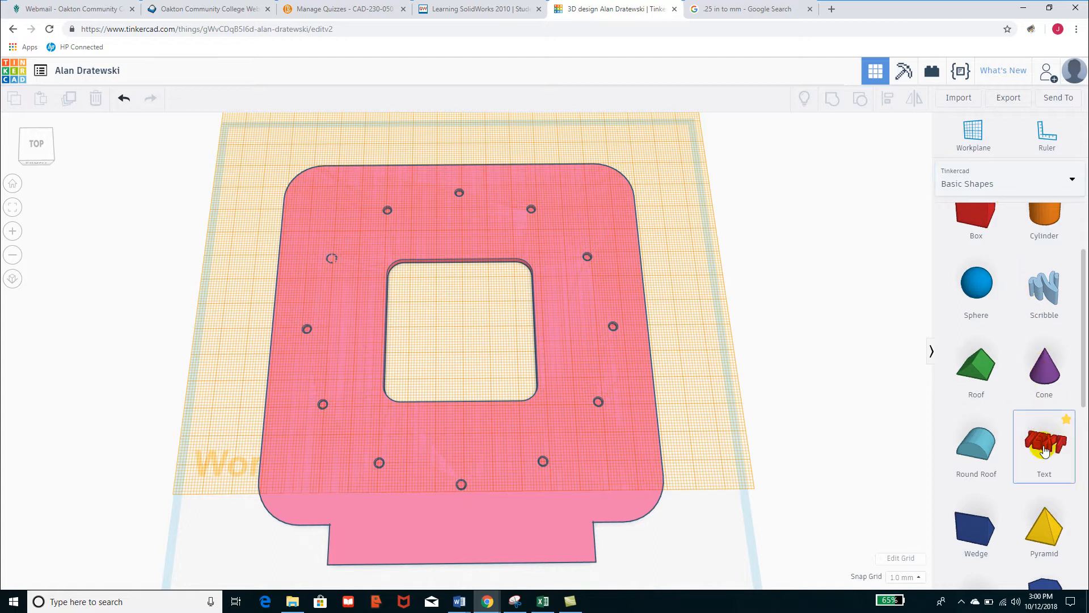
drag(1045, 449, 457, 209)
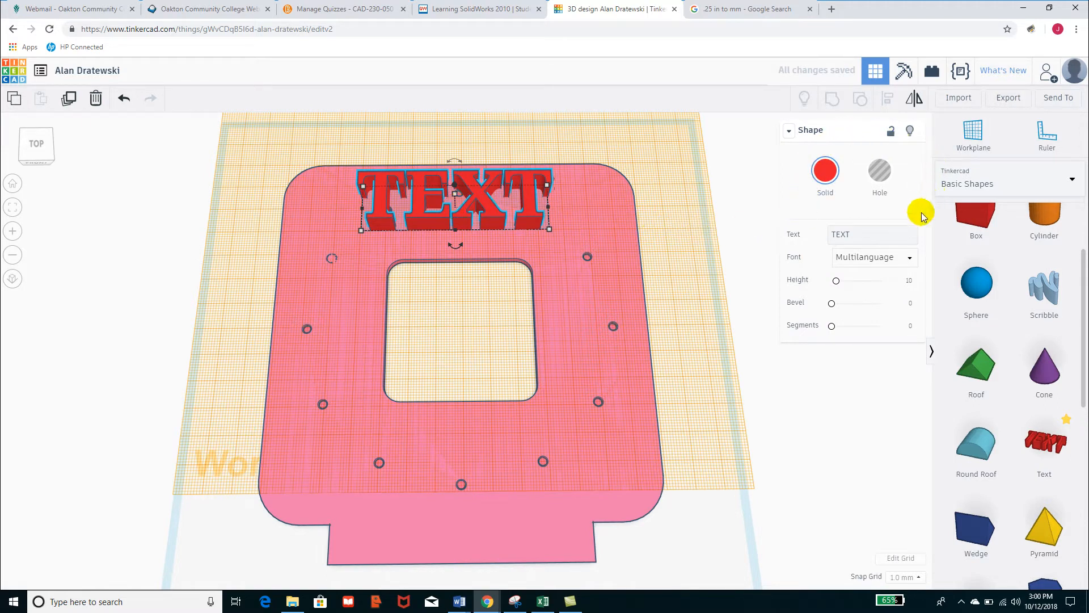
click(867, 234)
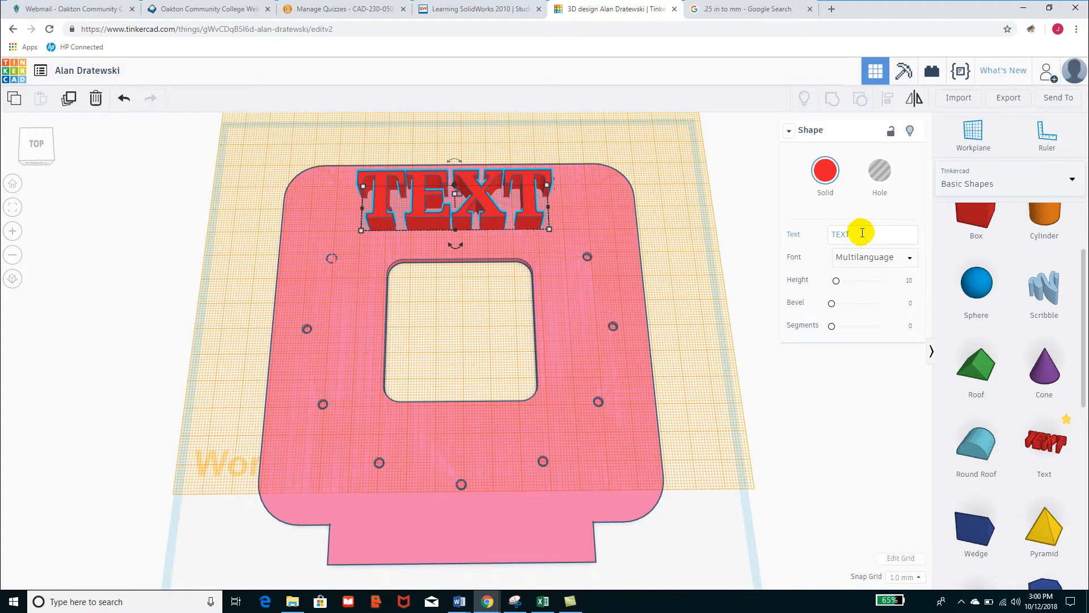
drag(861, 233, 807, 235)
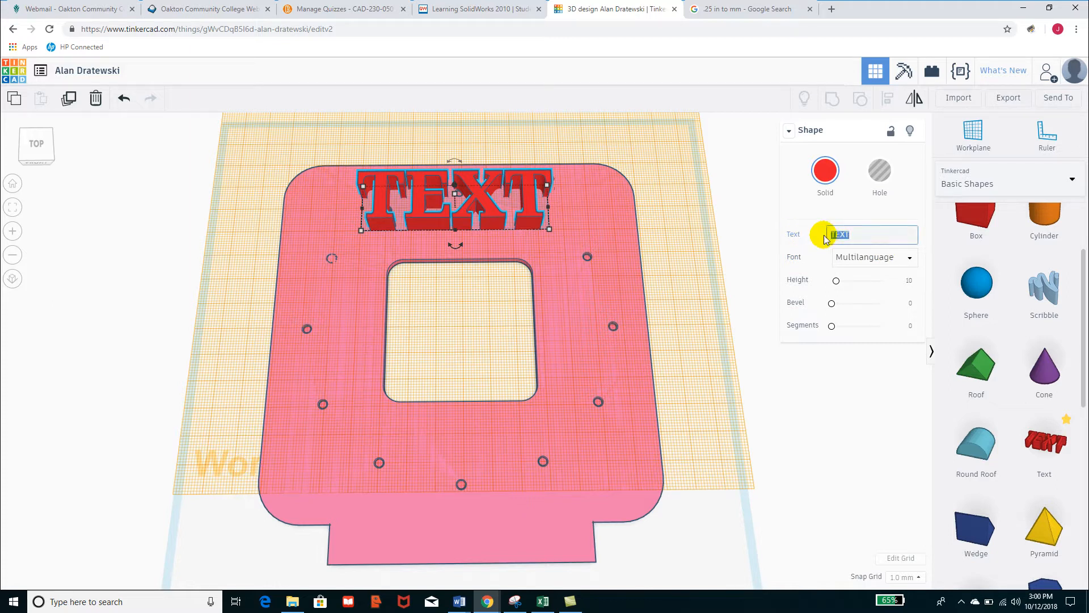
text(12)
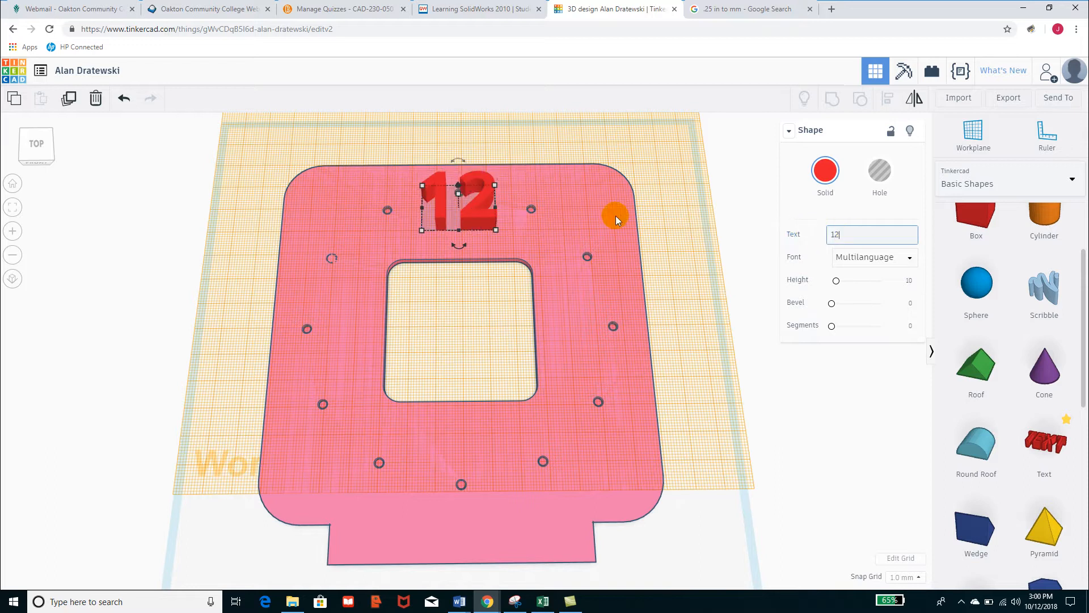
- Shrink the number 12 to about 25 by 17 mm and reposition it over the 12 o'clock hole
scroll(499, 232, up, 3)
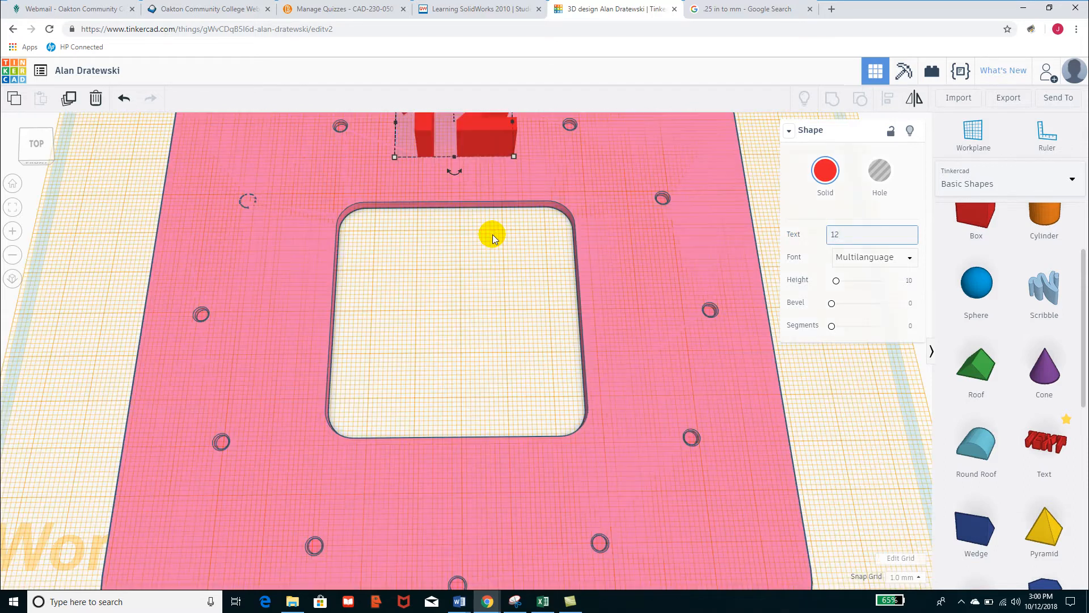
right_drag(492, 234, 471, 250)
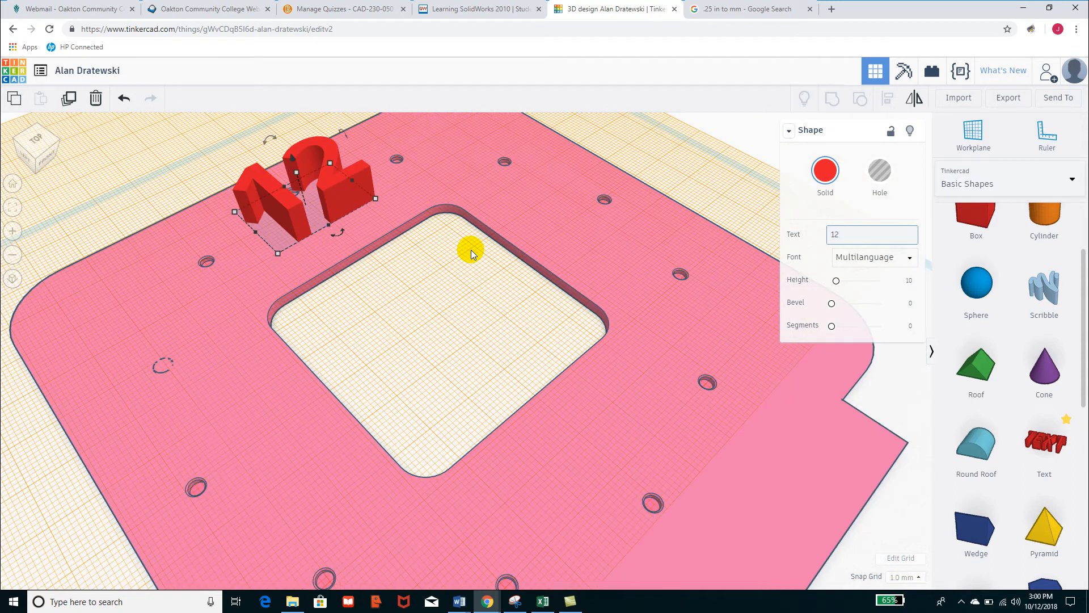
middle_drag(572, 261, 709, 381)
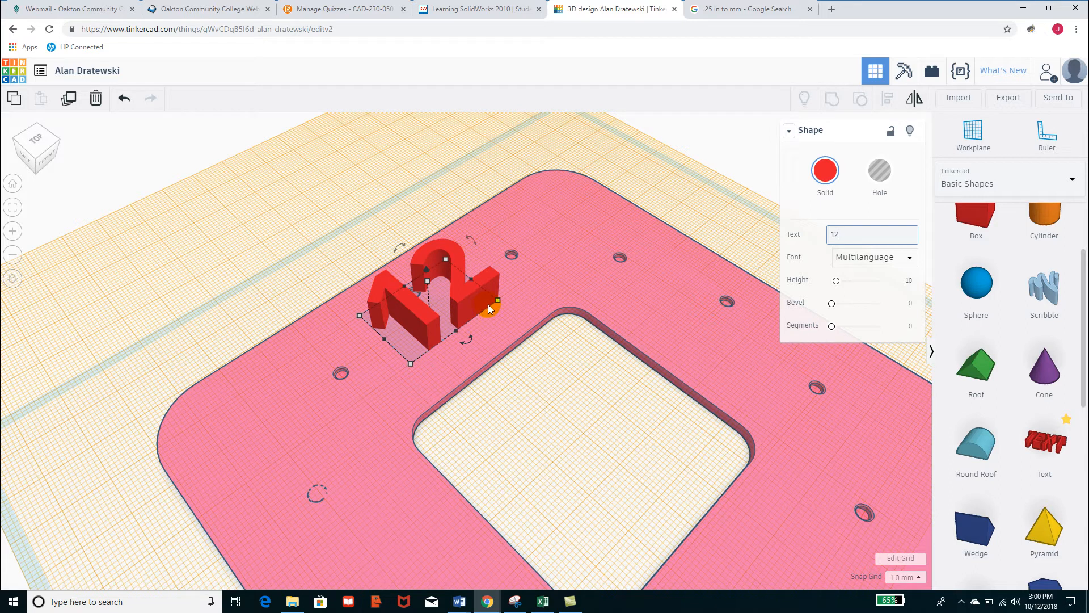
mouse_move(497, 304)
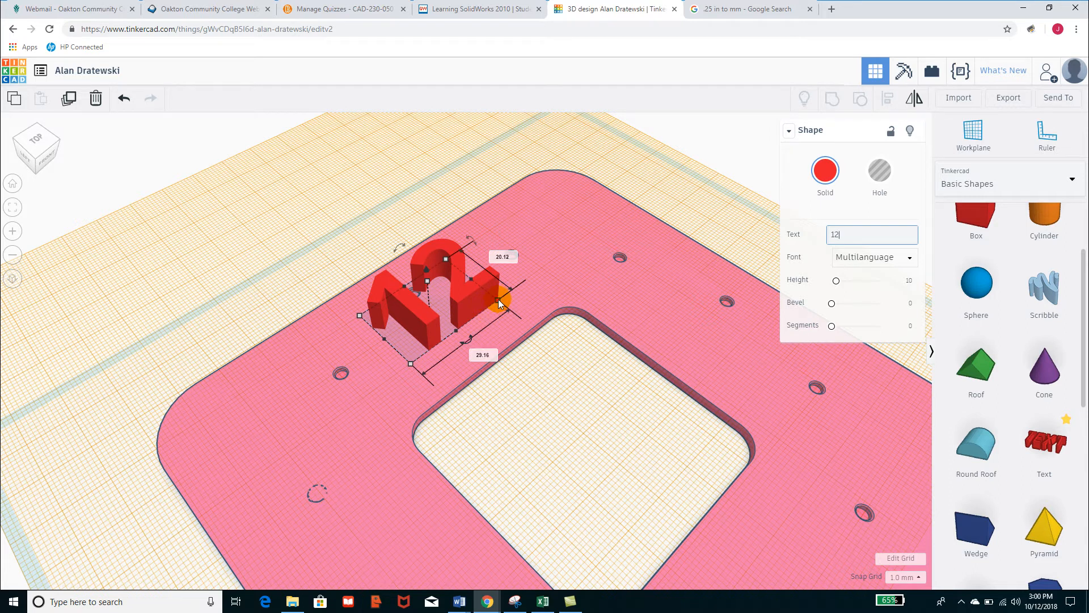
mouse_move(499, 300)
mouse_down()
mouse_move(536, 304)
mouse_move(478, 301)
mouse_up()
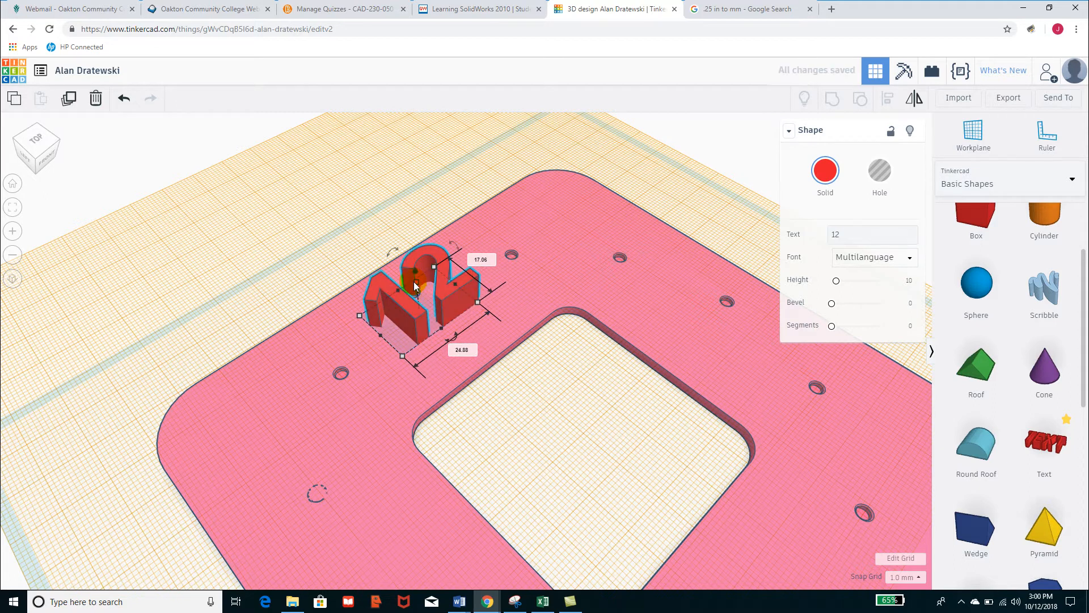
drag(416, 283, 425, 302)
- Add a text shape at the plate's 3 o'clock hole and change its text to 3
right_drag(635, 418, 497, 466)
scroll(496, 467, down, 3)
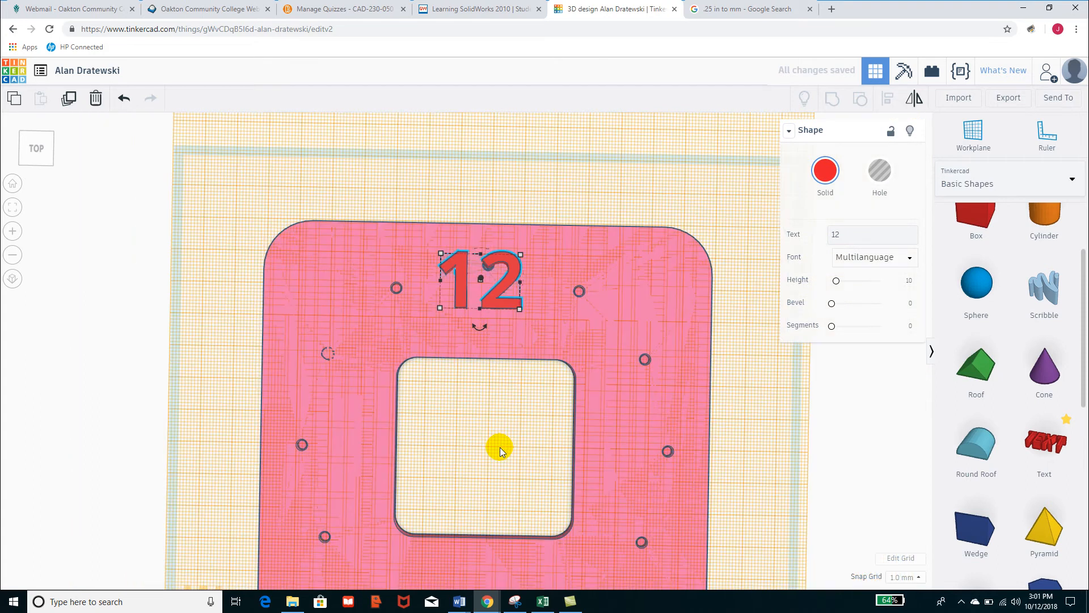
middle_drag(500, 447, 520, 349)
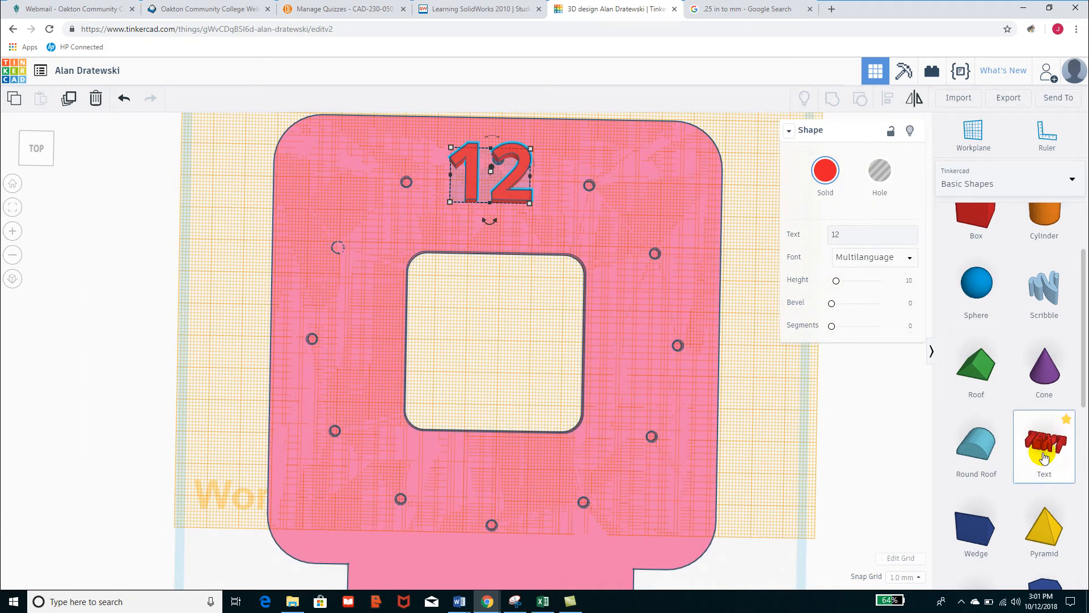
click(666, 344)
drag(883, 236, 817, 238)
text(3)
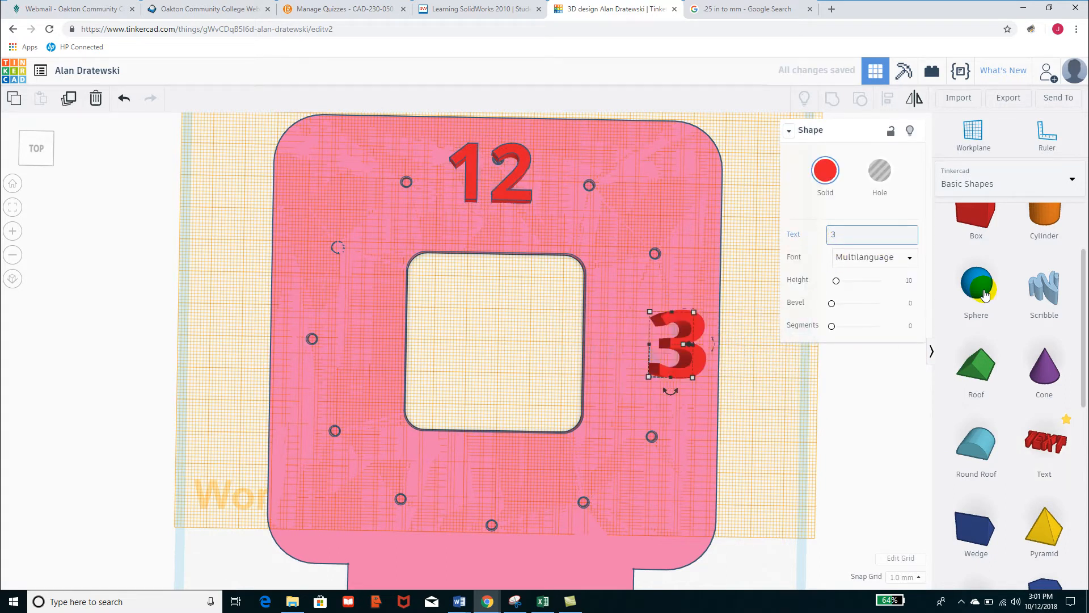
- Add a text shape near the plate's 6 o'clock hole and change its text to 6
click(1045, 443)
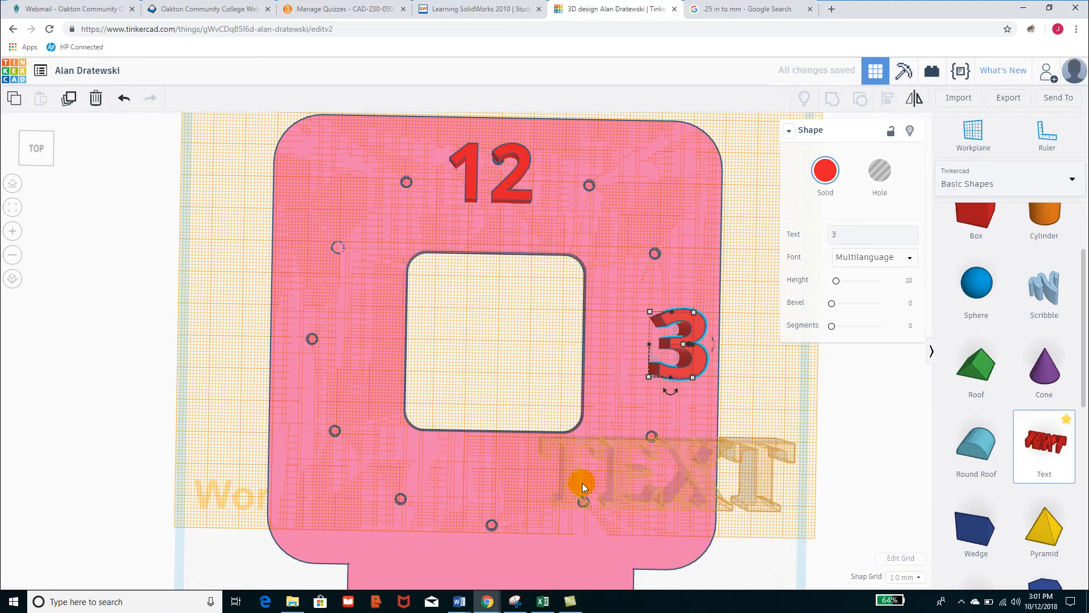
click(485, 493)
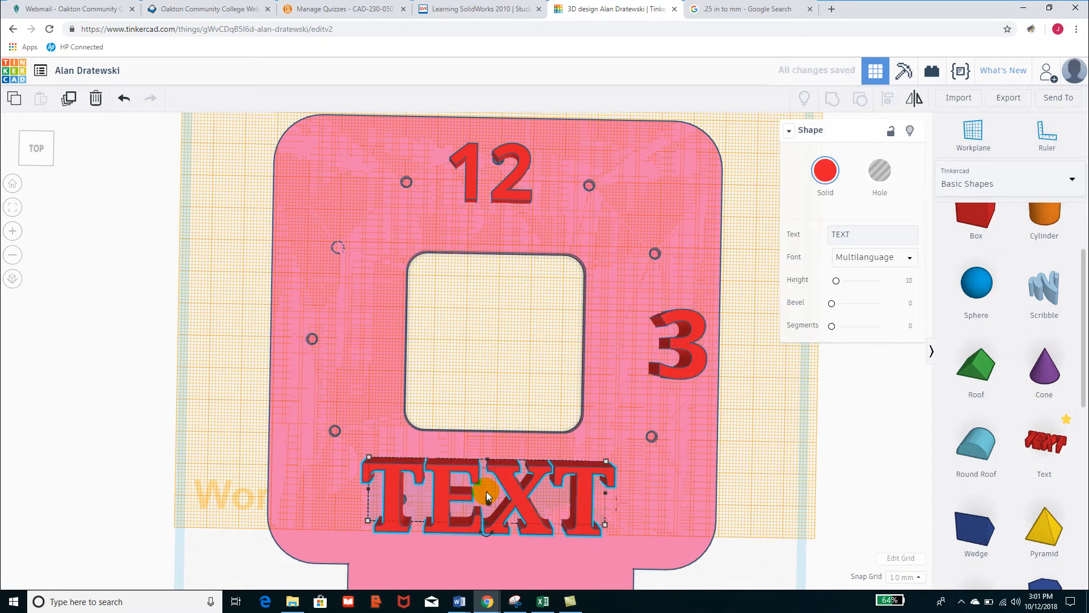
key(f)
click(815, 244)
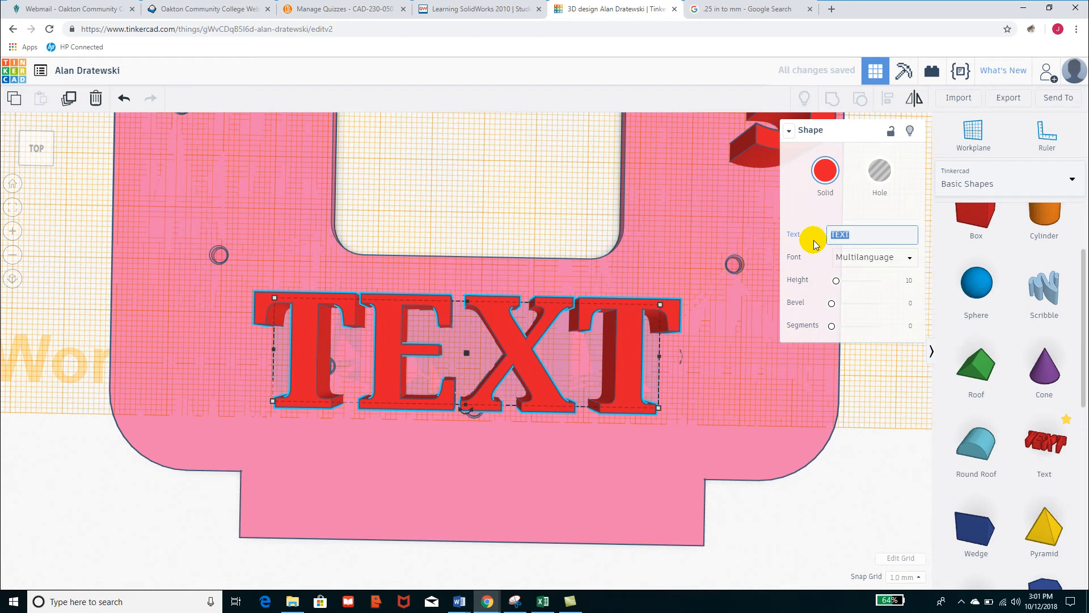
text(6)
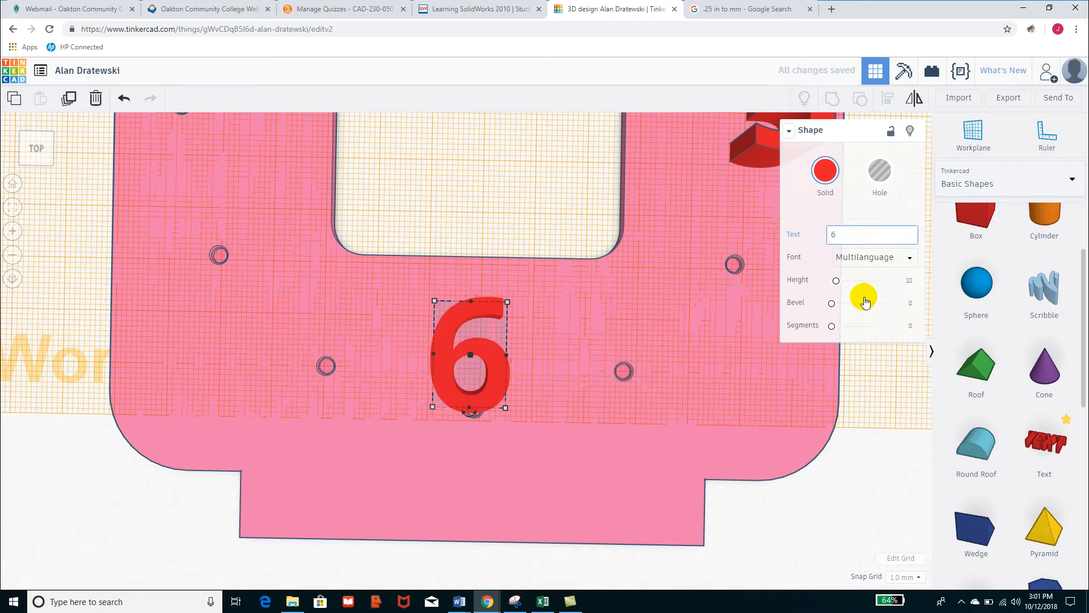
- Add a text shape reading 9 at the plate's 9 o'clock hole and nudge it slightly toward the cutout
scroll(770, 457, down, 2)
right_drag(769, 457, 768, 391)
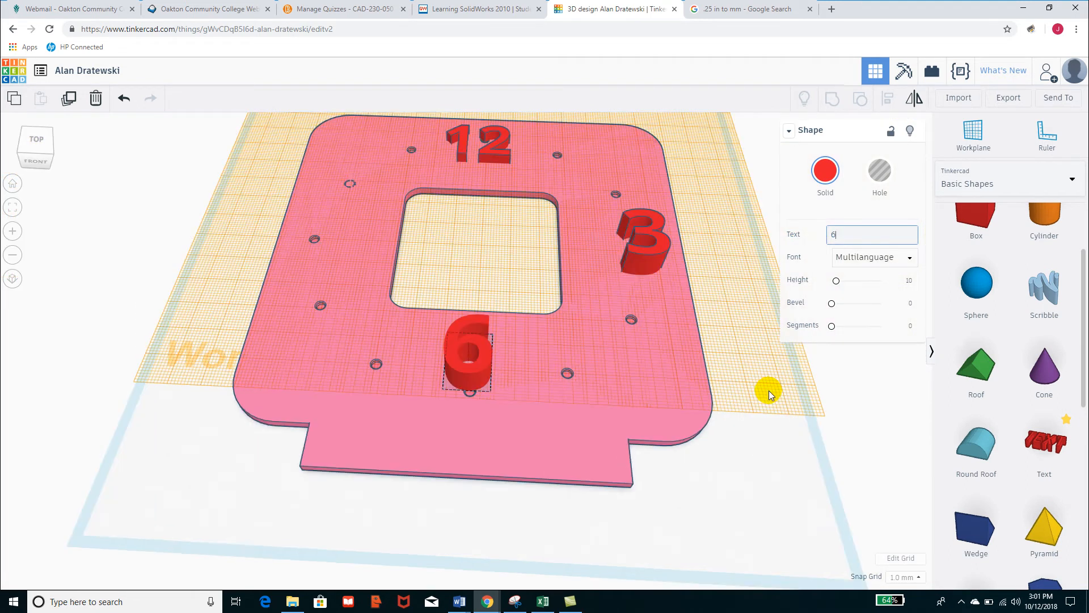
drag(1039, 447, 312, 251)
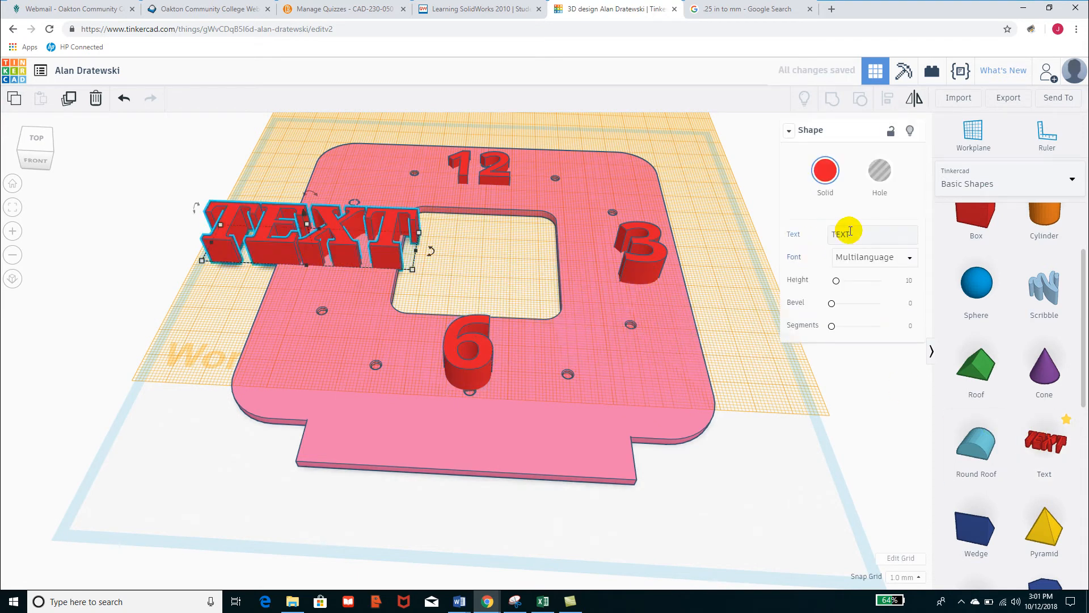
drag(847, 233, 818, 238)
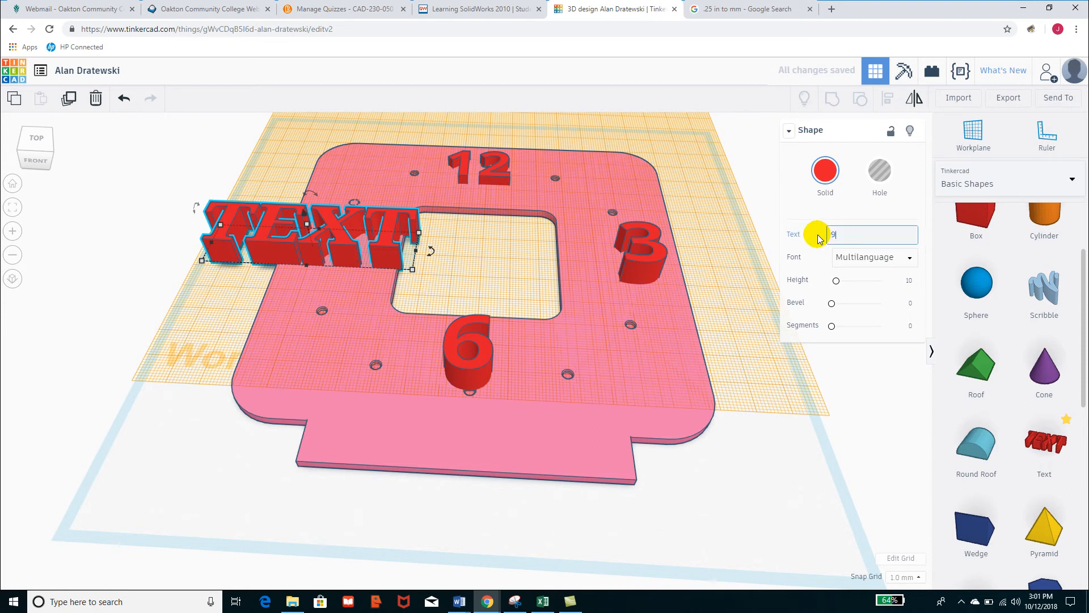
text(9)
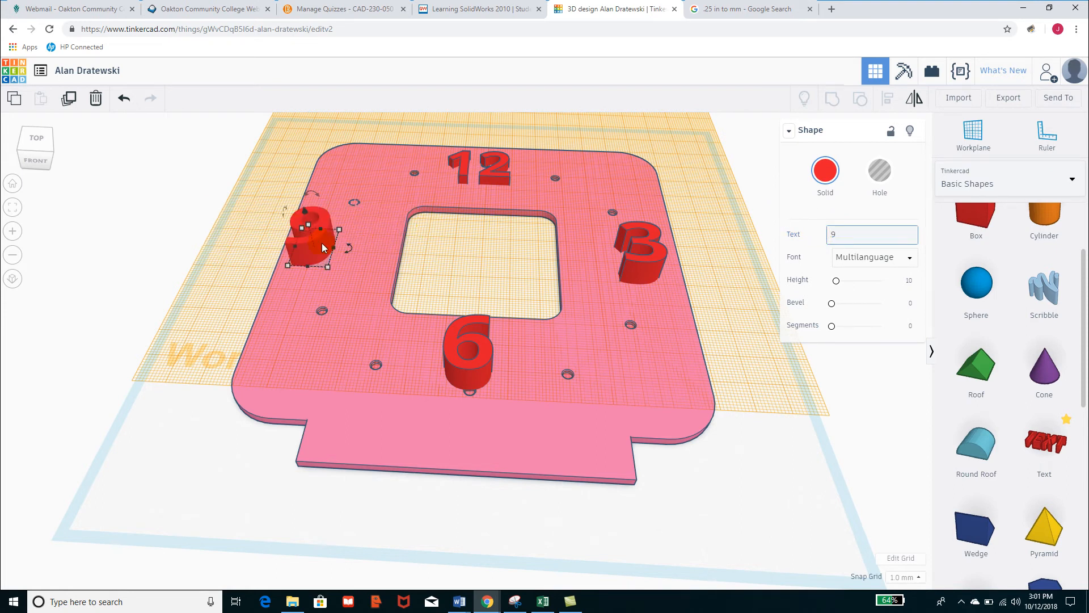
drag(328, 244, 335, 246)
- Check the placed clock numbers from several angles and return to the designs dashboard
right_drag(505, 268, 639, 379)
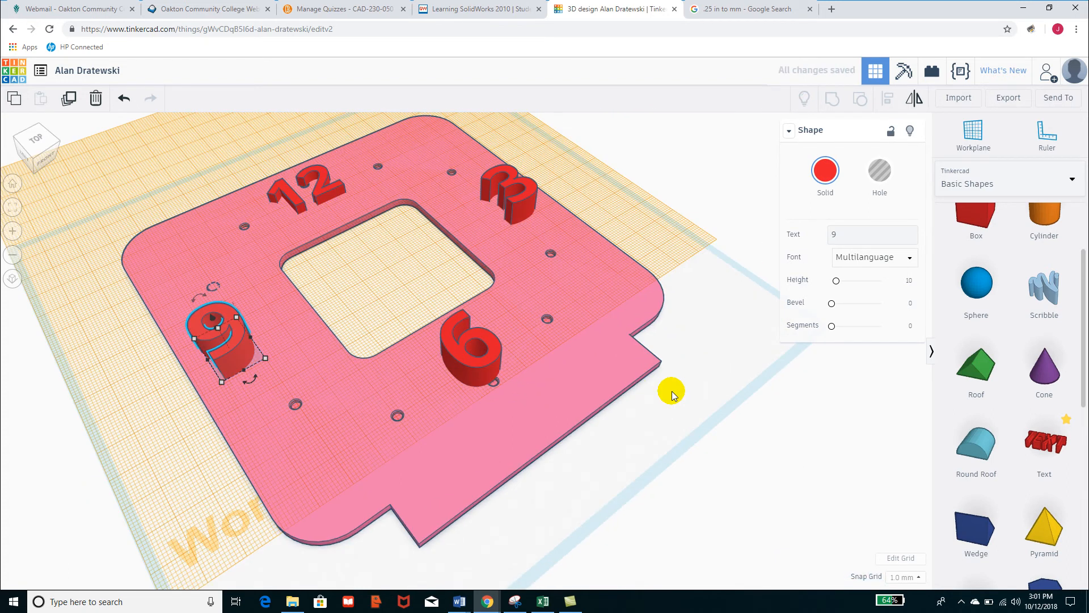
middle_drag(649, 414, 772, 416)
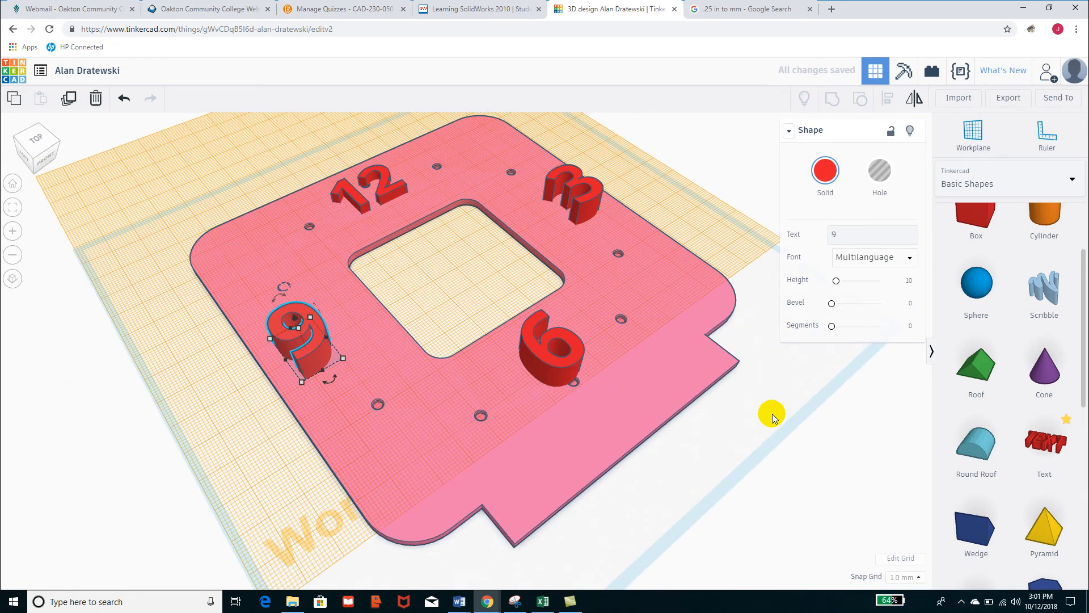
right_drag(773, 415, 585, 417)
right_drag(635, 400, 740, 403)
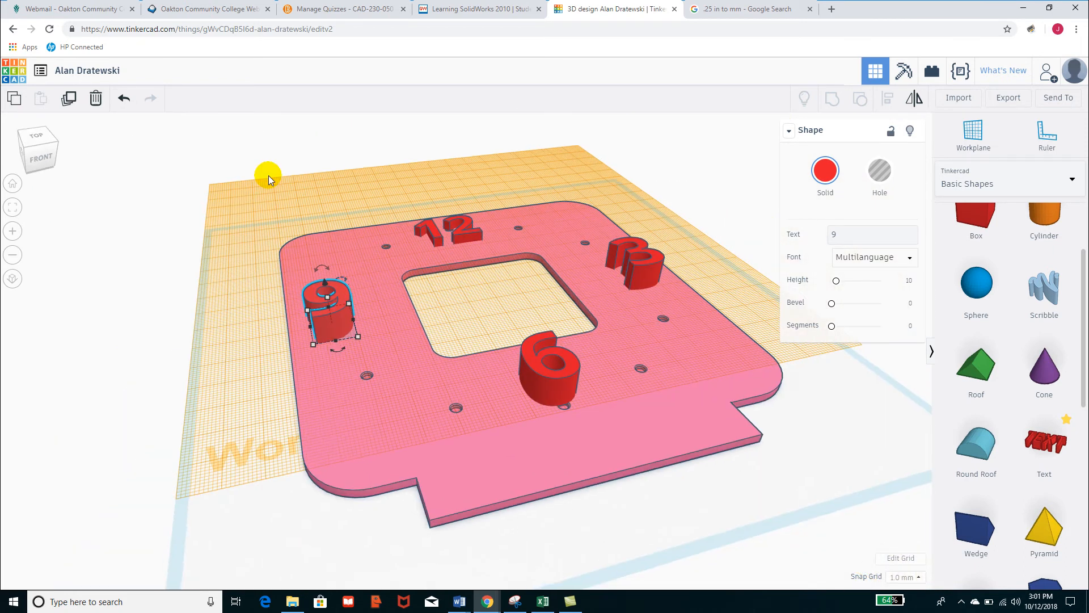
click(19, 79)
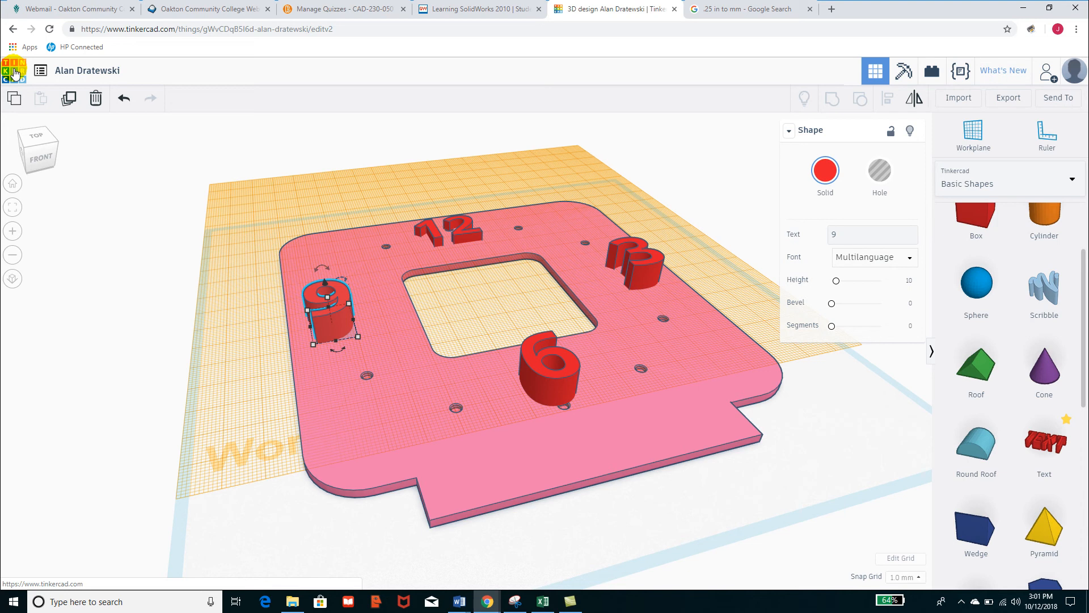
click(15, 73)
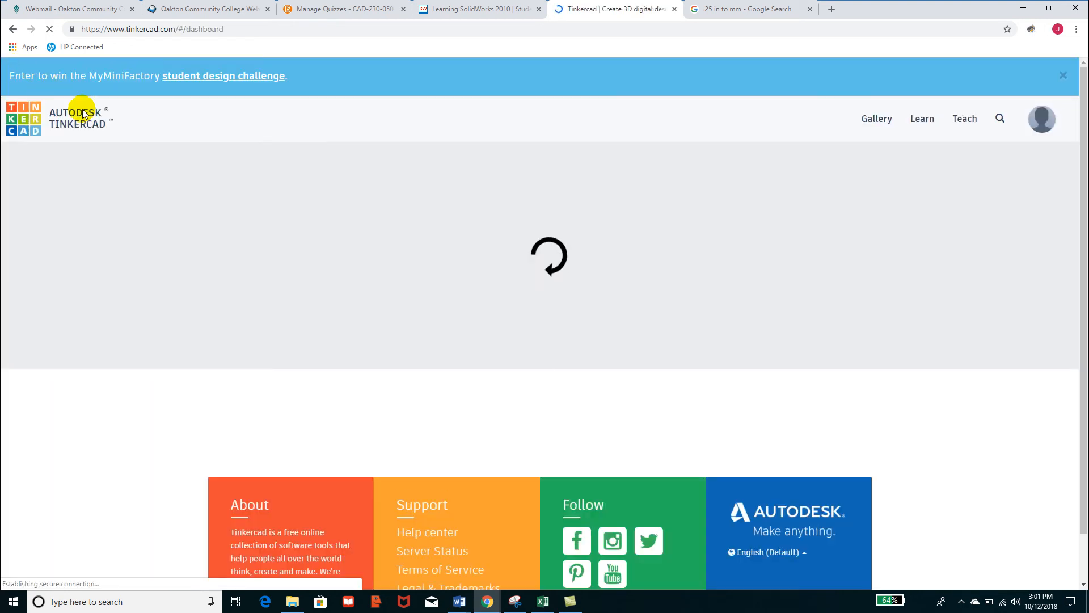